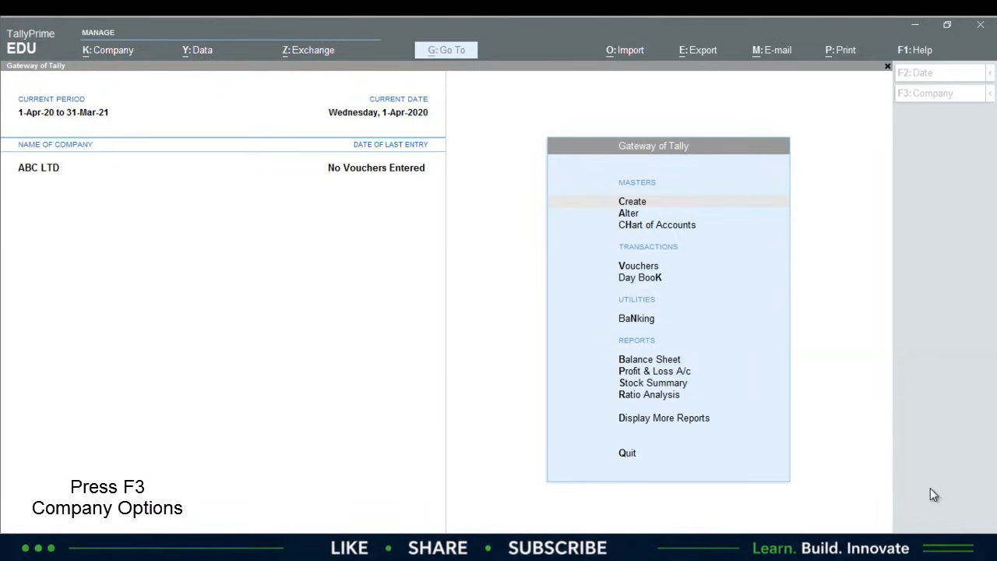
# - Start a new company from the F3 company menu's Create Company option
pyautogui.click(504, 451)
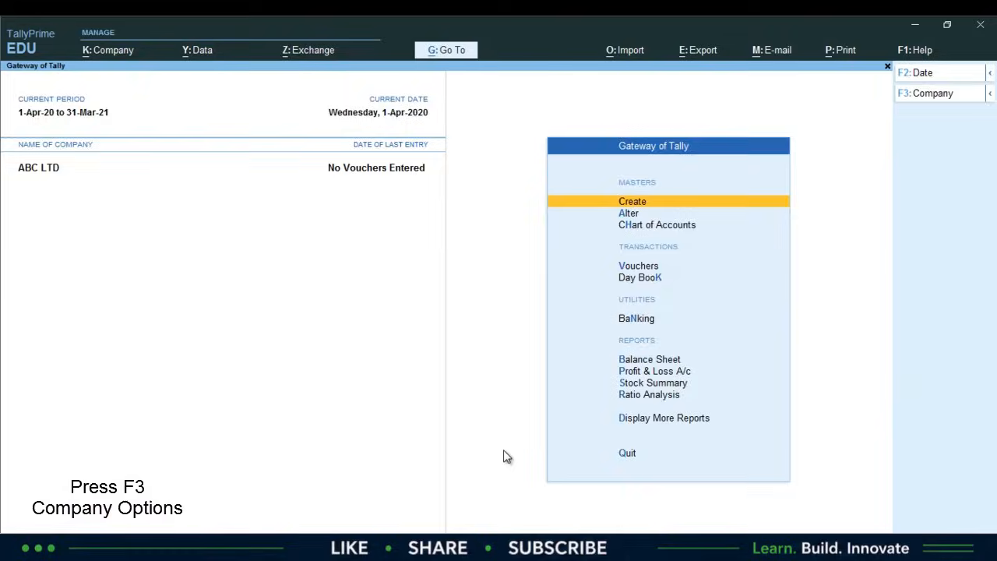
pyautogui.press('F3')
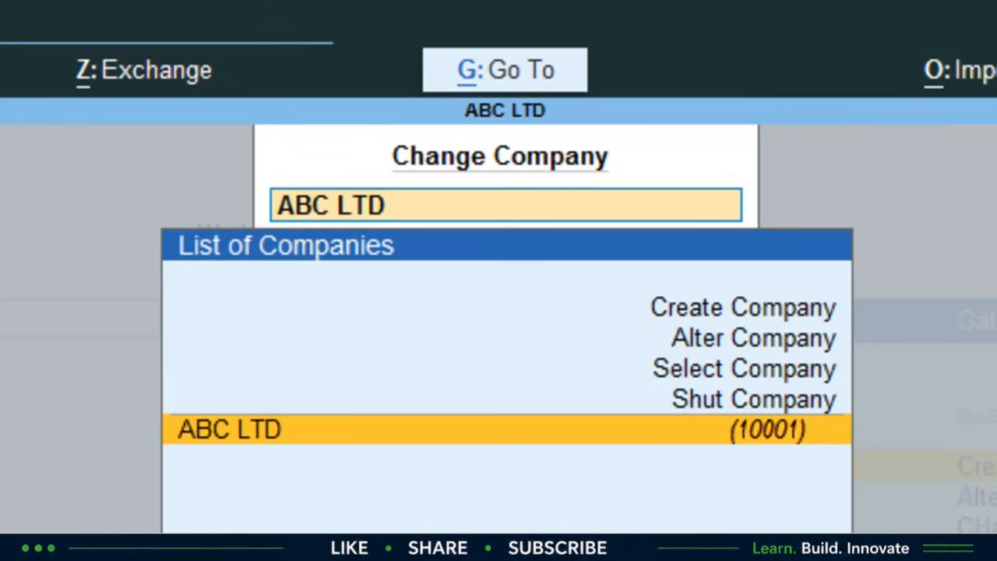
pyautogui.press('Up')
pyautogui.press('Up')
pyautogui.press('Up')
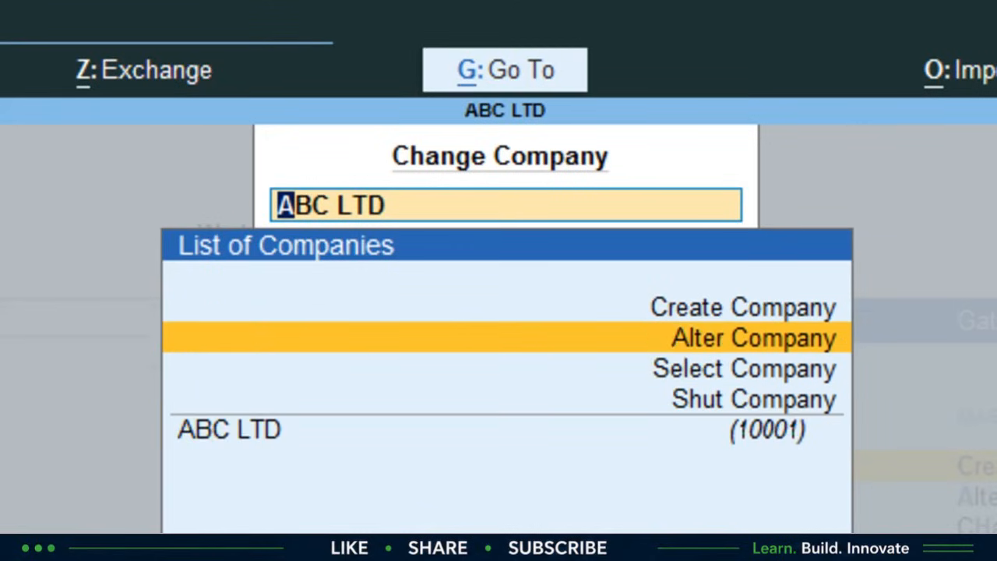
pyautogui.press('Up')
pyautogui.press('Return')
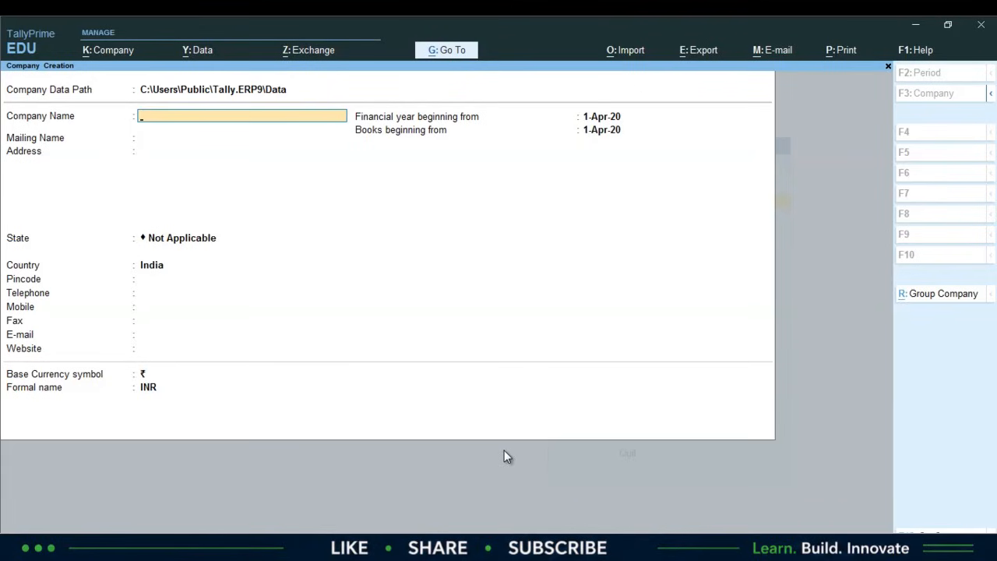
# - Name the company First Company, keep it as mailing name, and add address lines Sector -12 and Noida
pyautogui.write('First Company')
pyautogui.press('Return')
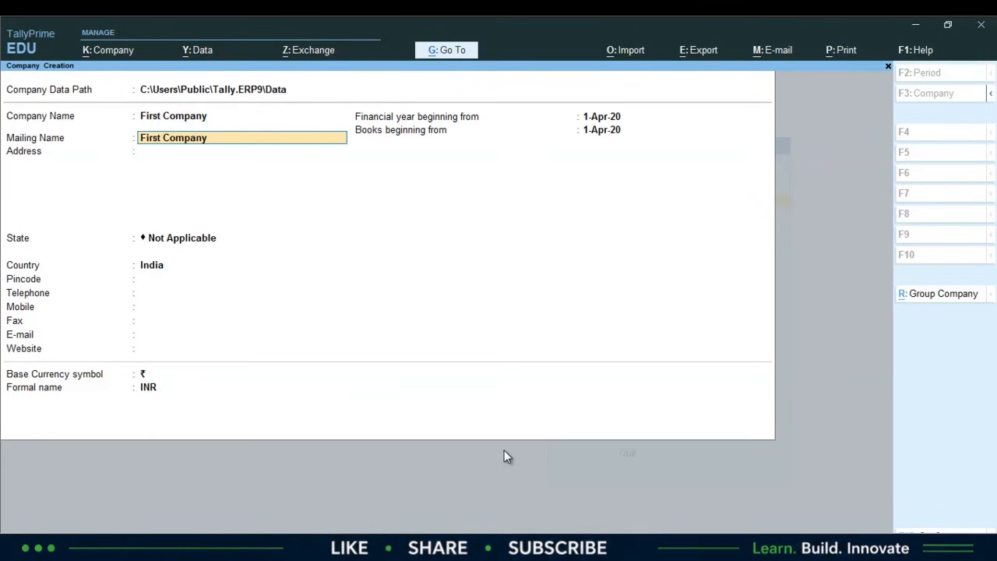
pyautogui.press('Return')
pyautogui.write('Se')
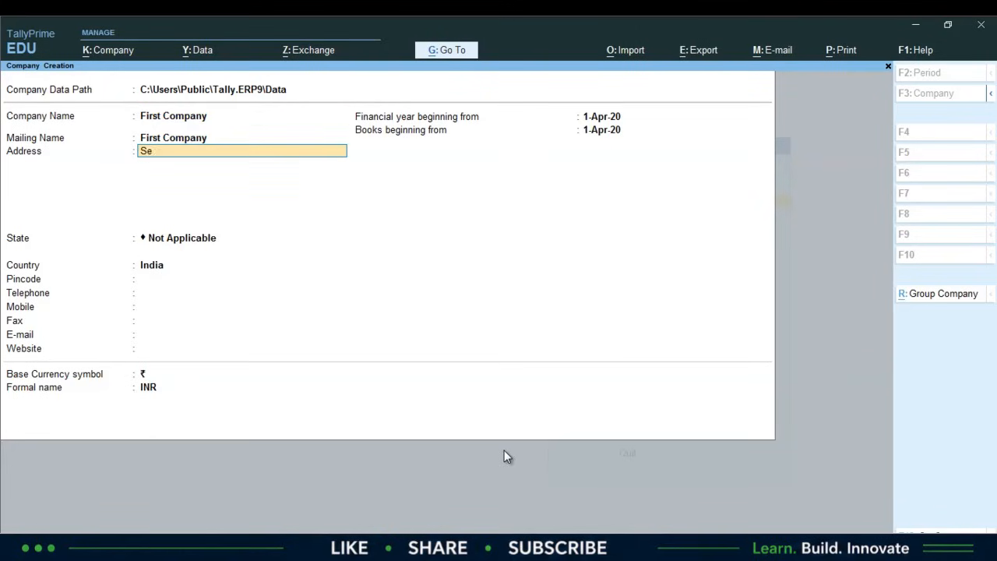
pyautogui.write('ctor -12')
pyautogui.press('Return')
pyautogui.press('capslock')
pyautogui.write('N')
pyautogui.press('capslock')
pyautogui.write('oida')
pyautogui.press('Return')
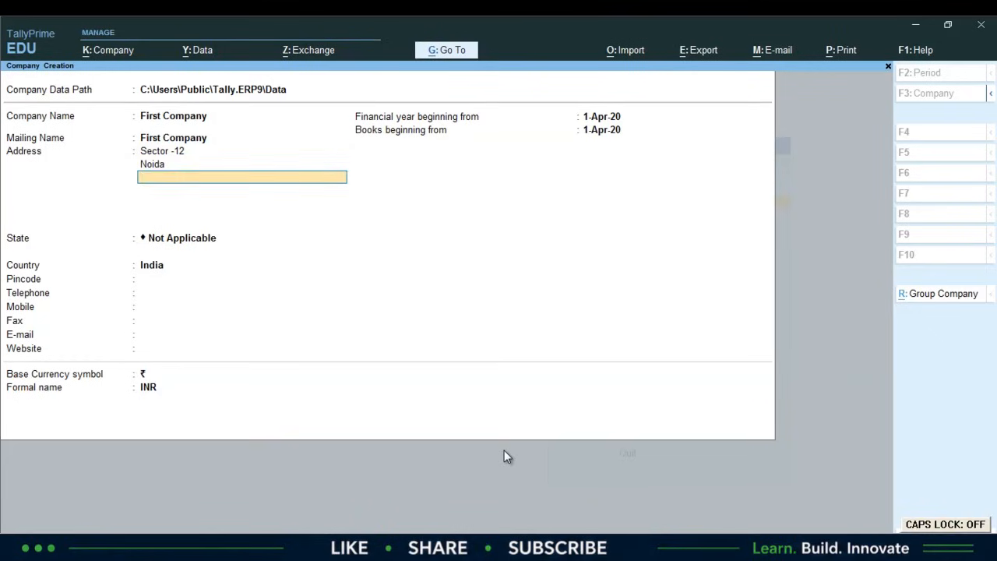
pyautogui.press('Return')
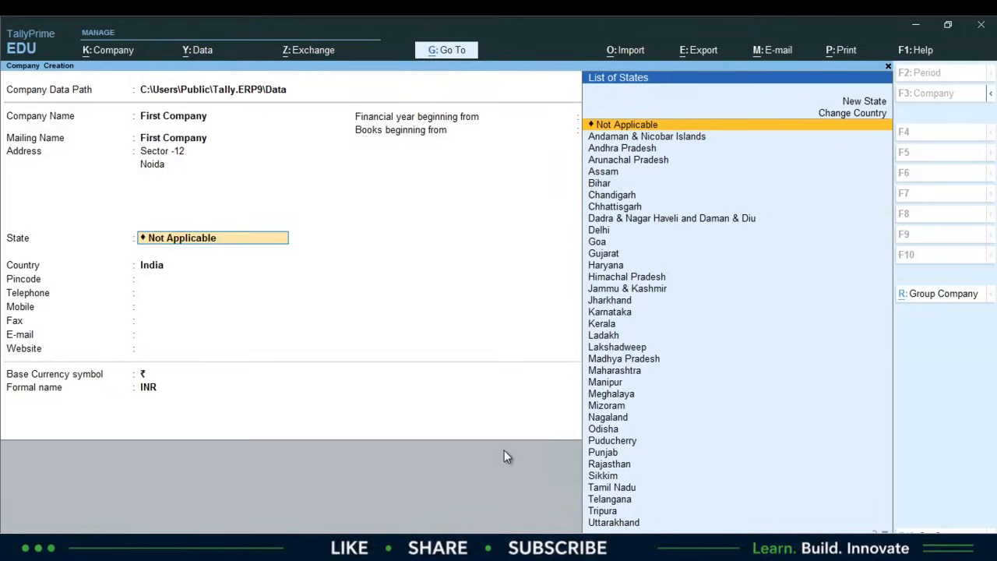
# - Set the company's state to Uttar Pradesh
pyautogui.write('Ut')
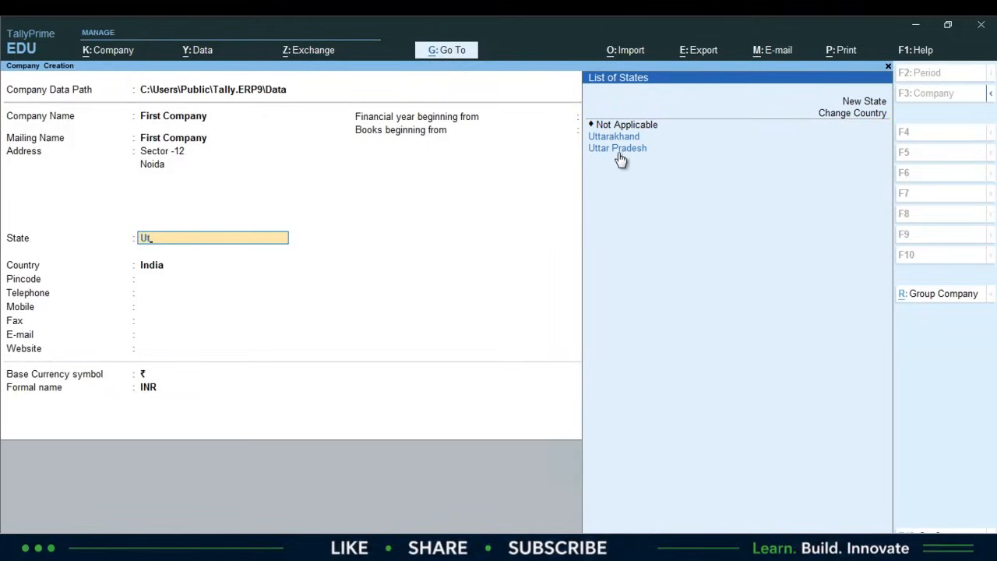
pyautogui.press('Down')
pyautogui.press('Down')
pyautogui.press('Return')
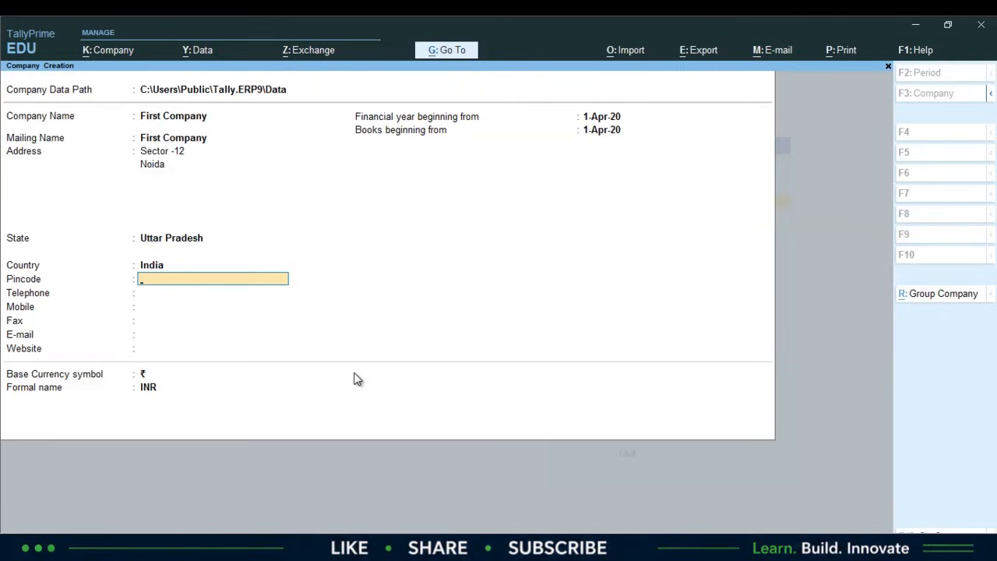
# - Fill in the company's pincode, telephone number and mobile number
pyautogui.write('201301')
pyautogui.press('Return')
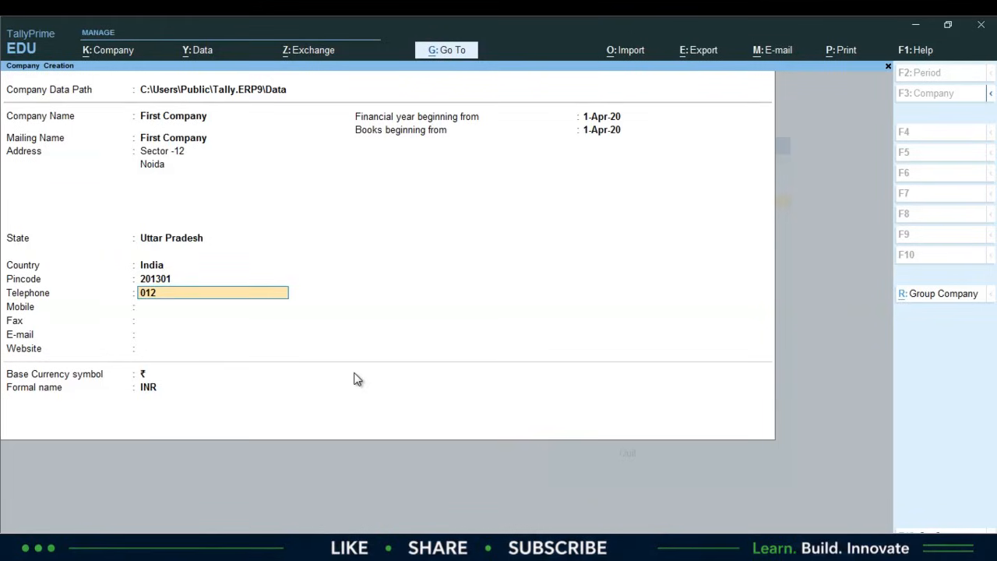
pyautogui.press('Return')
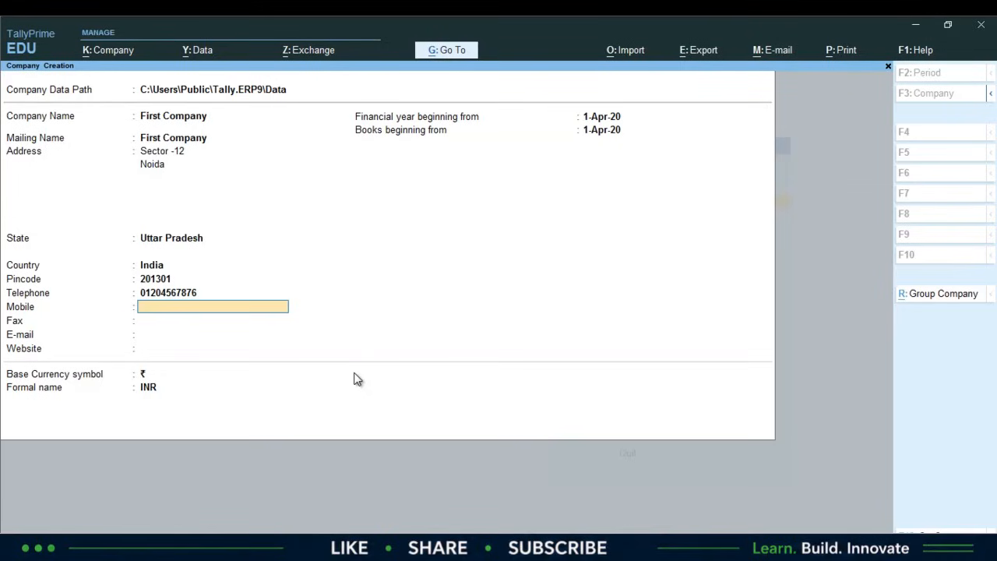
pyautogui.press('Return')
pyautogui.press('Return')
pyautogui.press('Return')
pyautogui.press('Return')
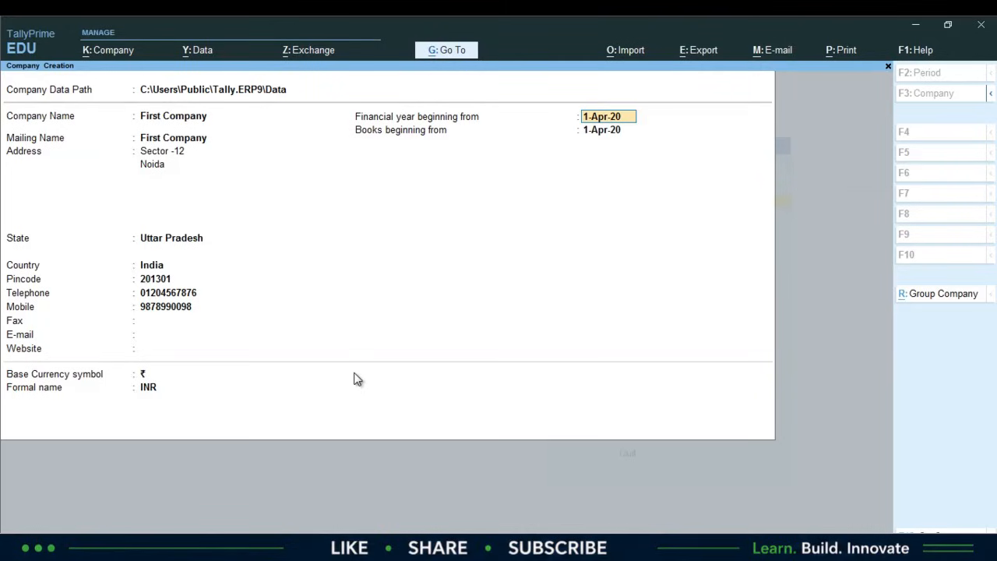
# - Keep 1-Apr-20 as financial year and books start, with default ₹/INR currency
pyautogui.press('Return')
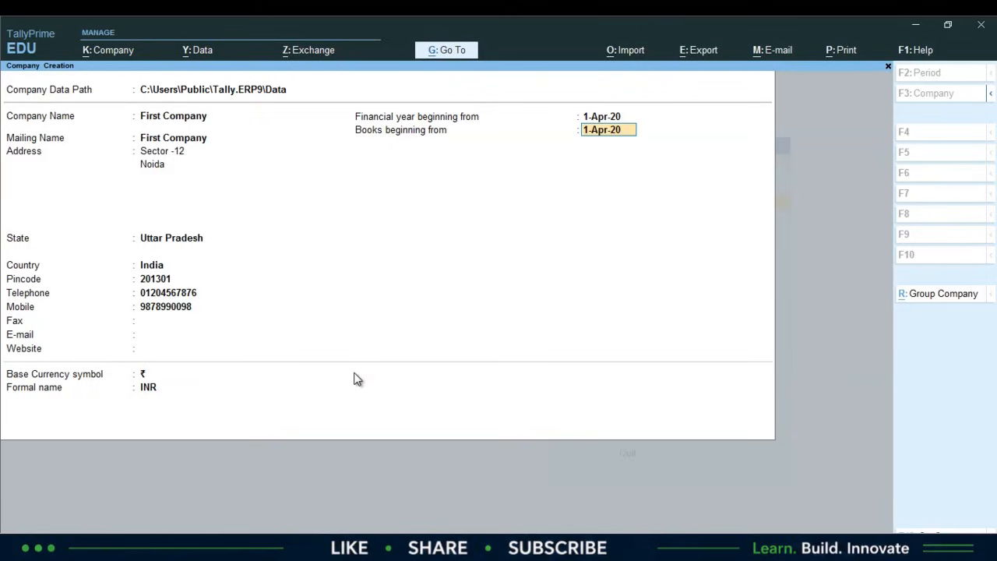
pyautogui.press('Return')
pyautogui.press('Return')
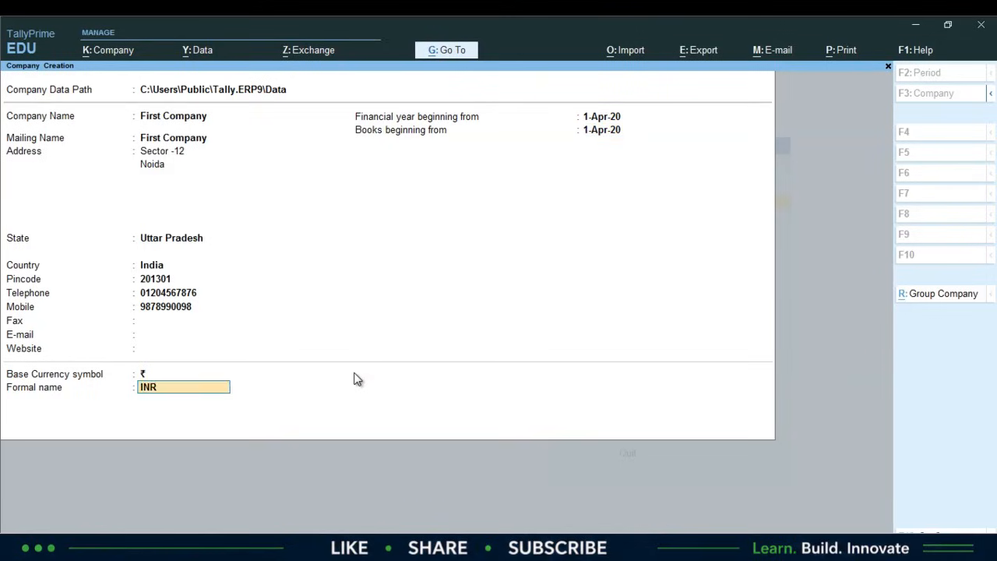
pyautogui.press('Return')
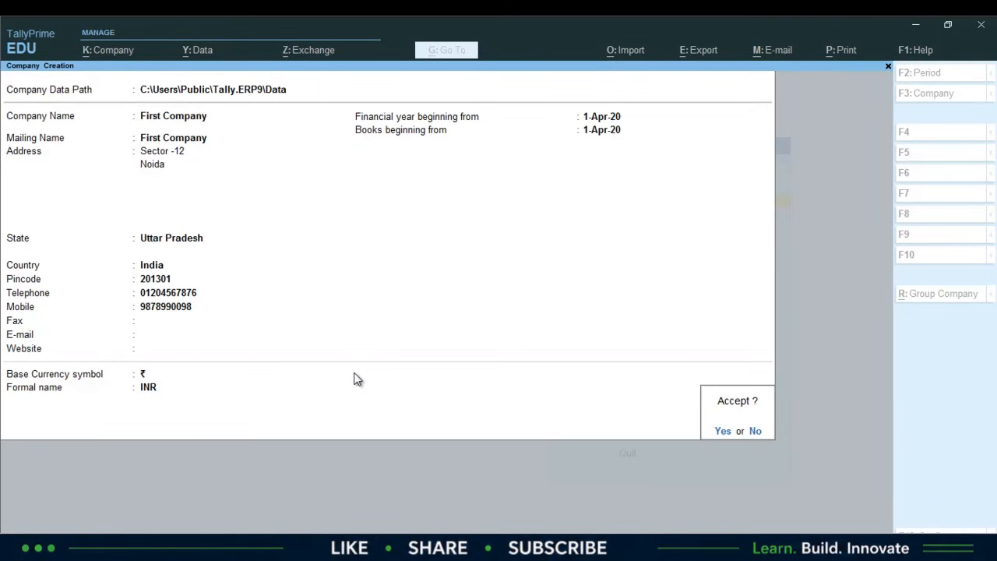
# - Confirm the form and accept the Company Features screen to create First Company
pyautogui.press('Return')
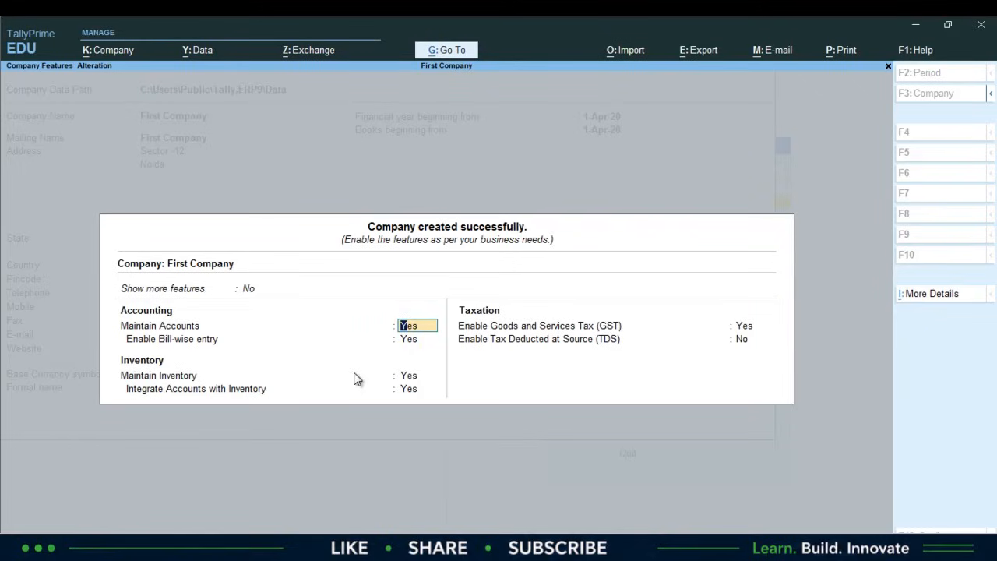
pyautogui.hotkey('ctrl', 'a')
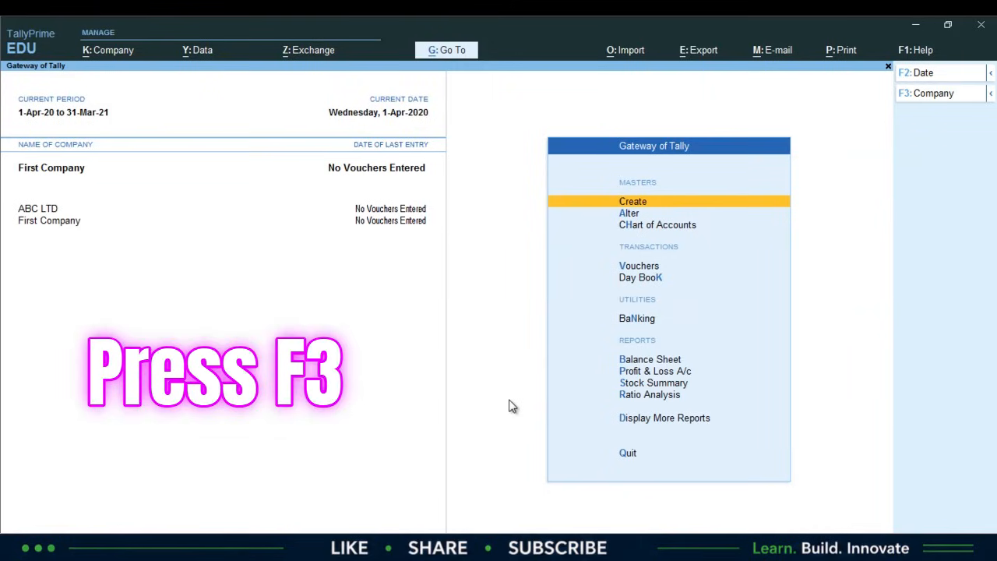
# - Load the Gst Assests company through Select Company
pyautogui.press('F3')
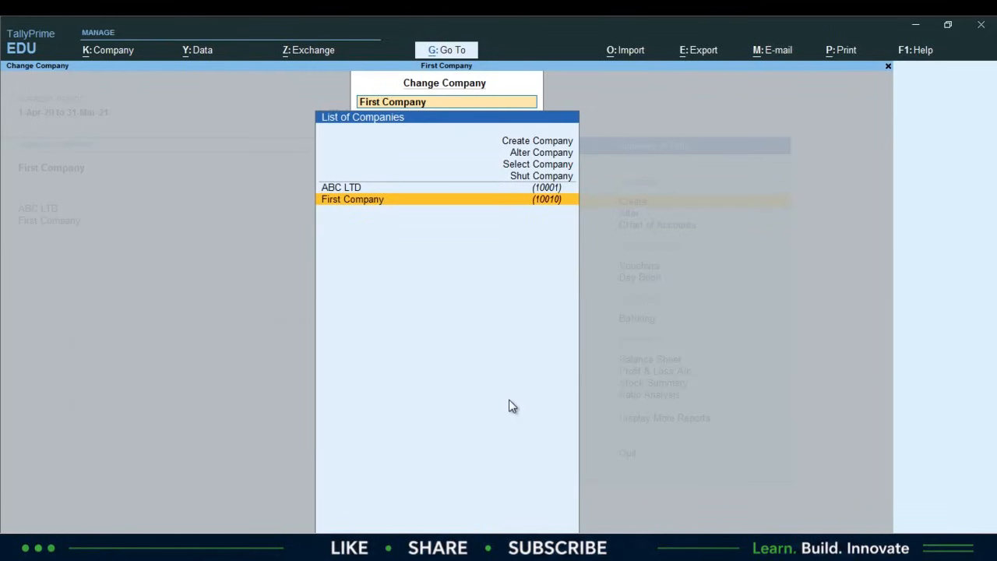
pyautogui.press('Up')
pyautogui.press('Up')
pyautogui.press('Up')
pyautogui.press('Return')
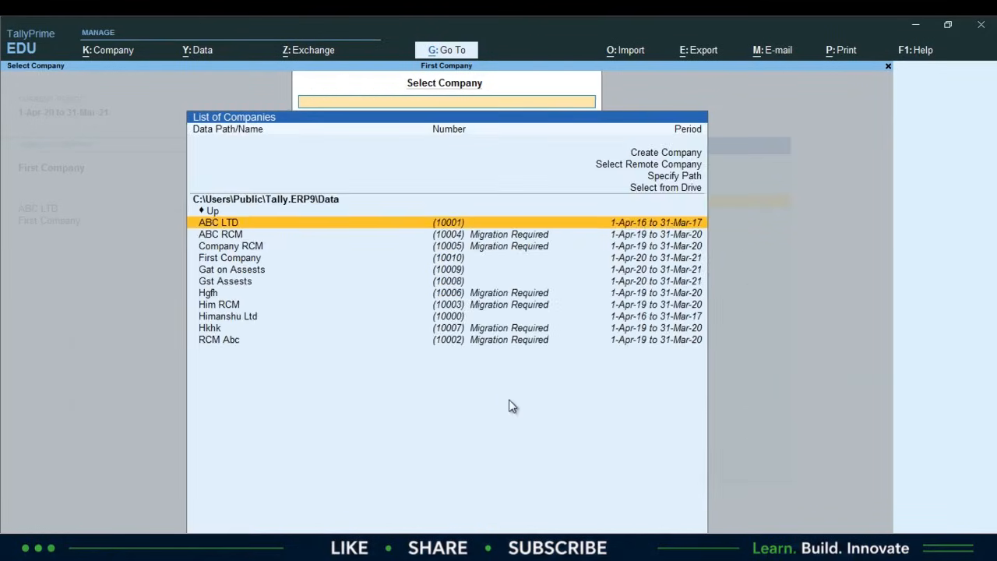
pyautogui.press('Down')
pyautogui.press('Down')
pyautogui.press('Down')
pyautogui.press('Down')
pyautogui.press('Down')
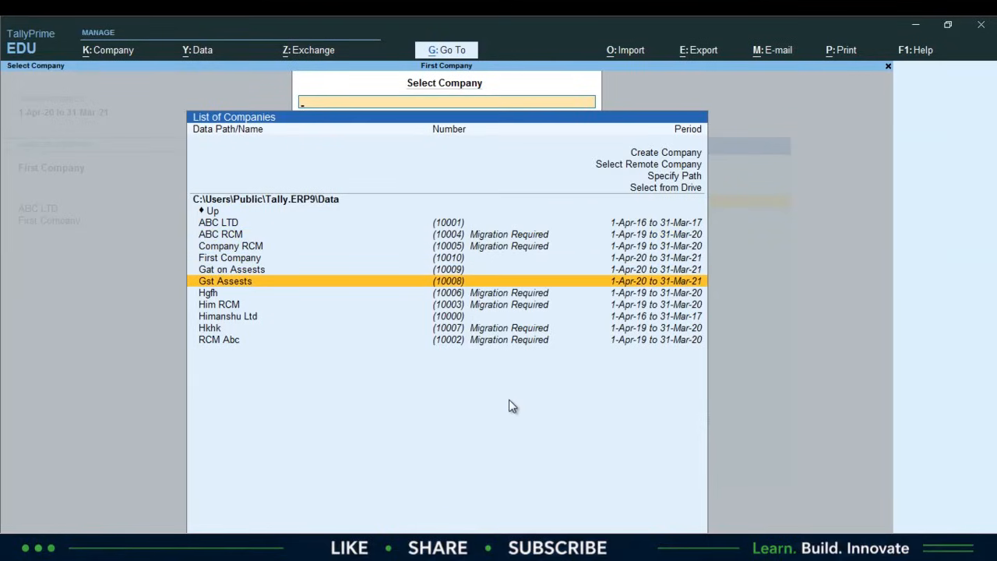
pyautogui.press('Return')
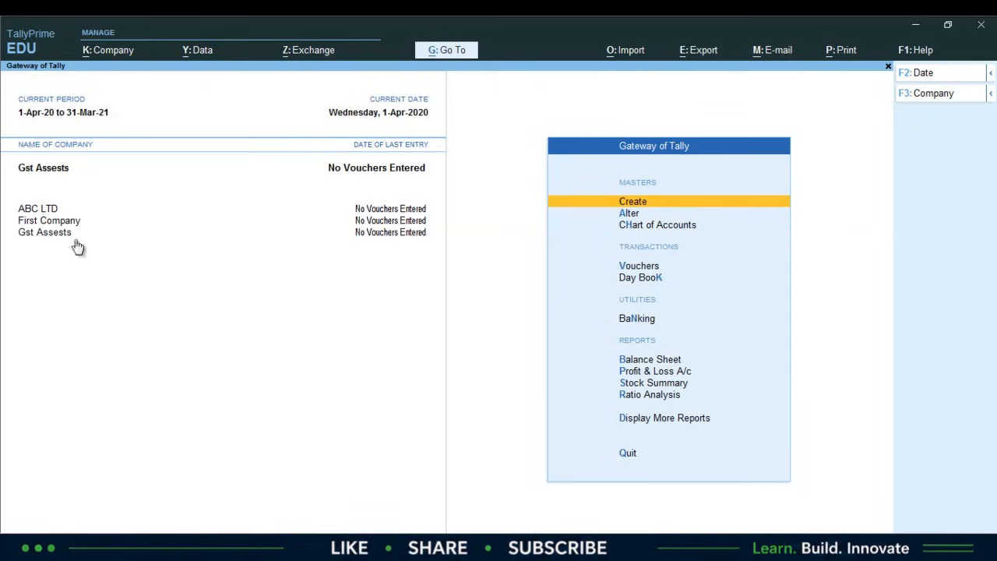
# - Shut the ABC LTD company
pyautogui.press('F3')
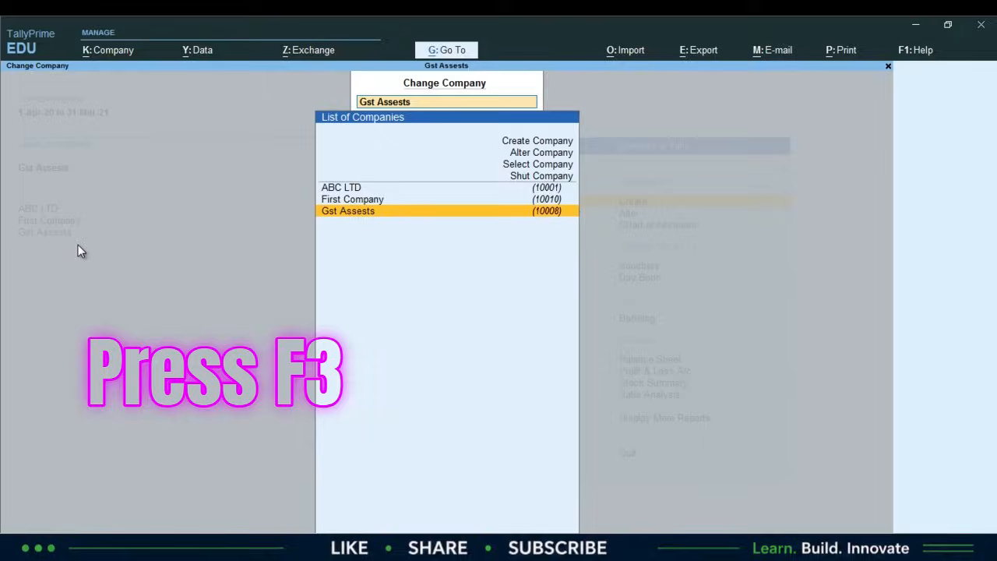
pyautogui.press('Up')
pyautogui.press('Up')
pyautogui.press('Up')
pyautogui.press('Return')
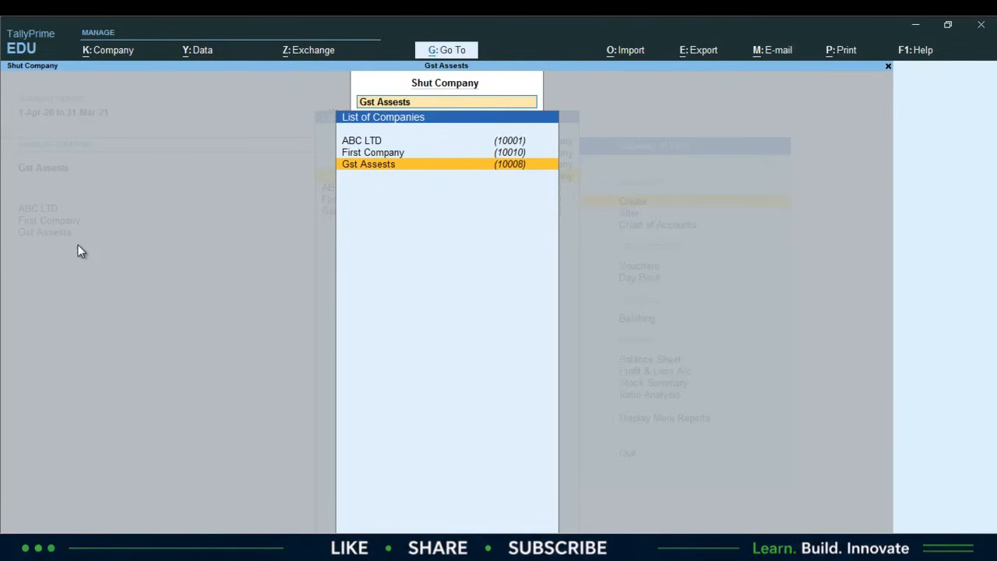
pyautogui.press('Up')
pyautogui.press('Up')
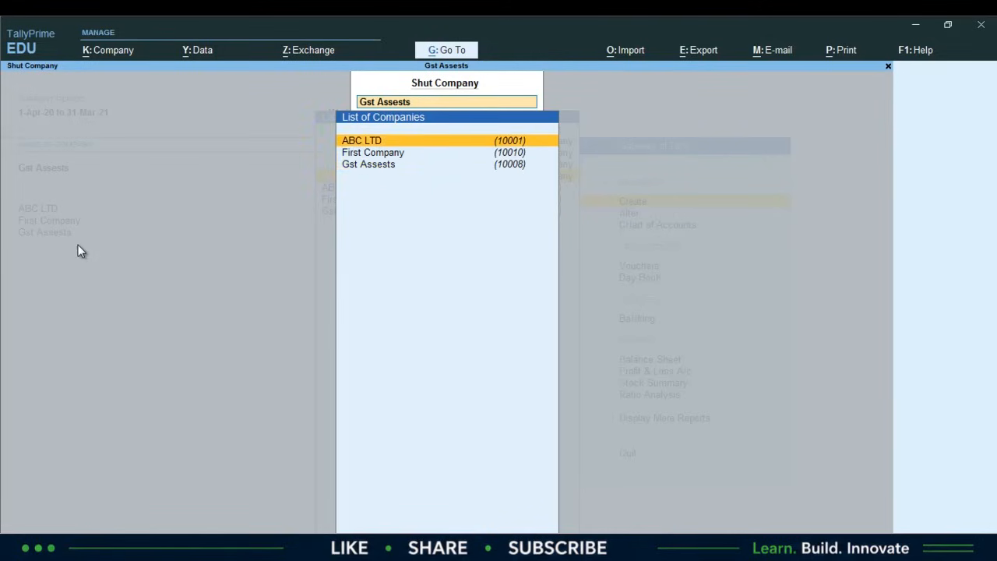
pyautogui.press('Return')
pyautogui.press('Return')
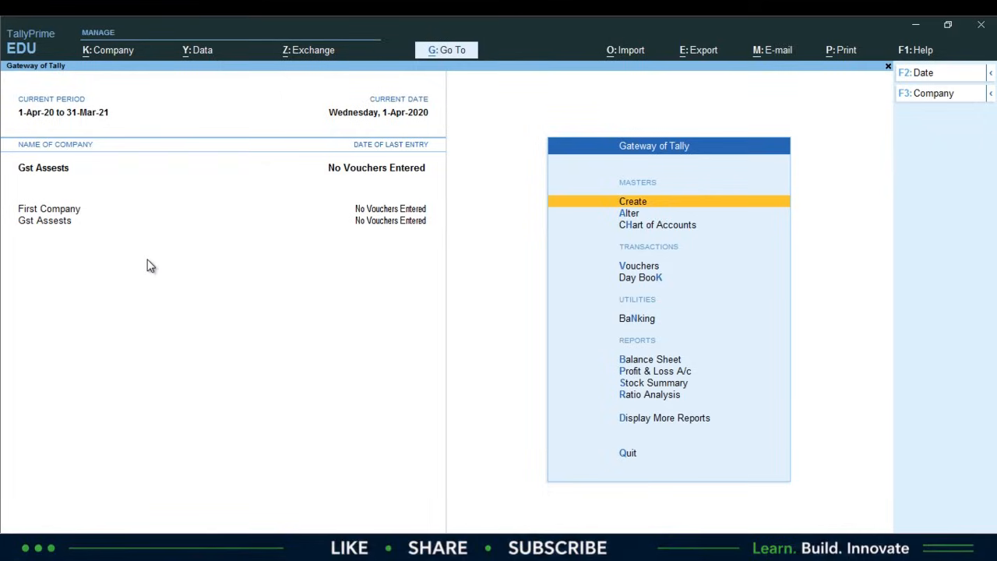
# - Open Gst Assests in Alter Company and delete it with Alt+D, confirming Yes
pyautogui.press('F3')
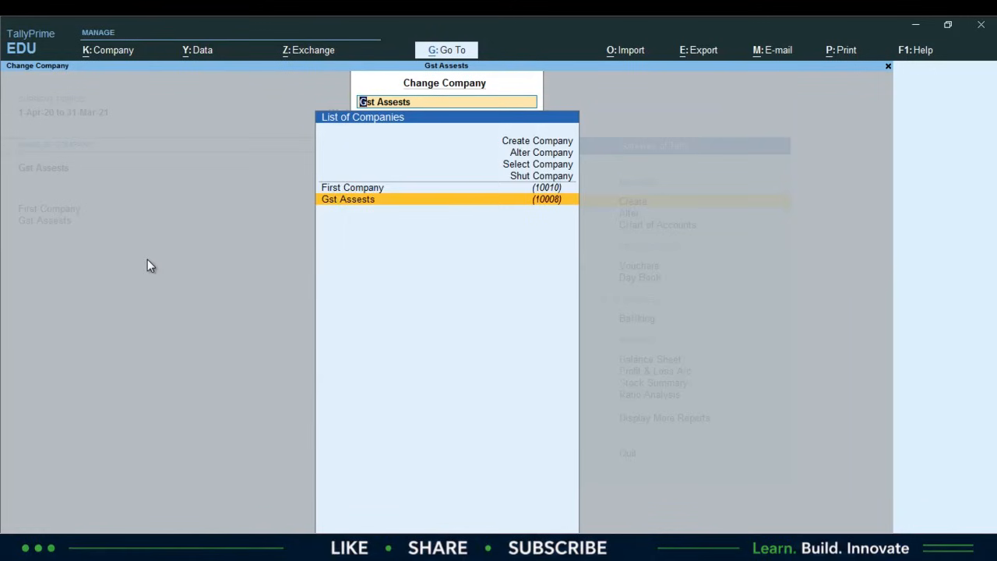
pyautogui.press('Up')
pyautogui.press('Up')
pyautogui.press('Up')
pyautogui.press('Up')
pyautogui.press('Return')
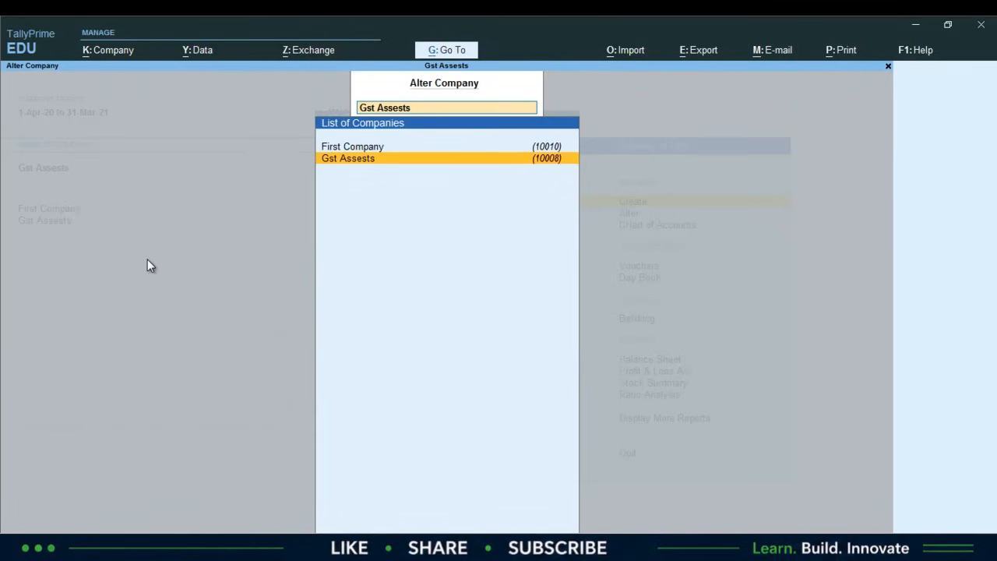
pyautogui.press('Return')
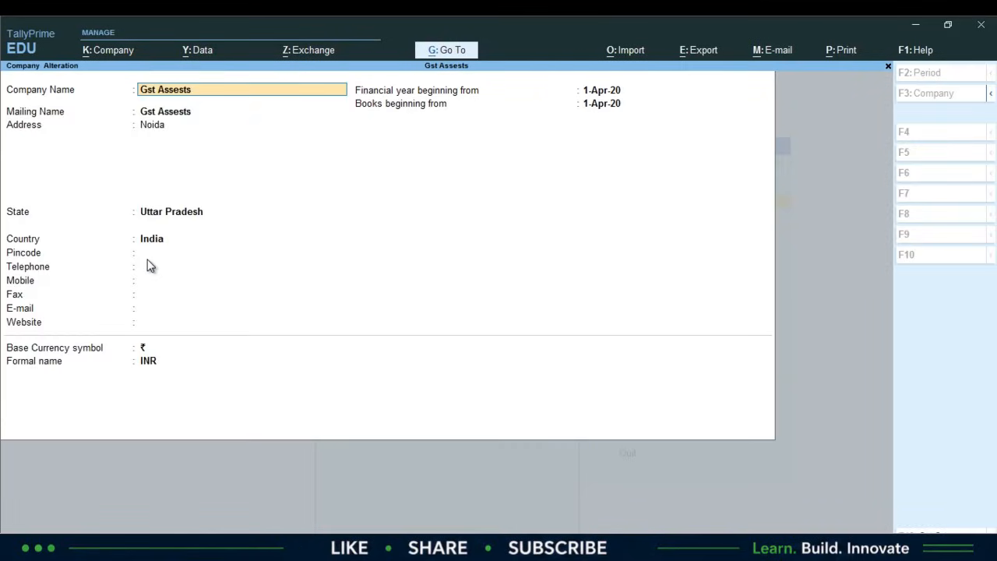
pyautogui.press('Return')
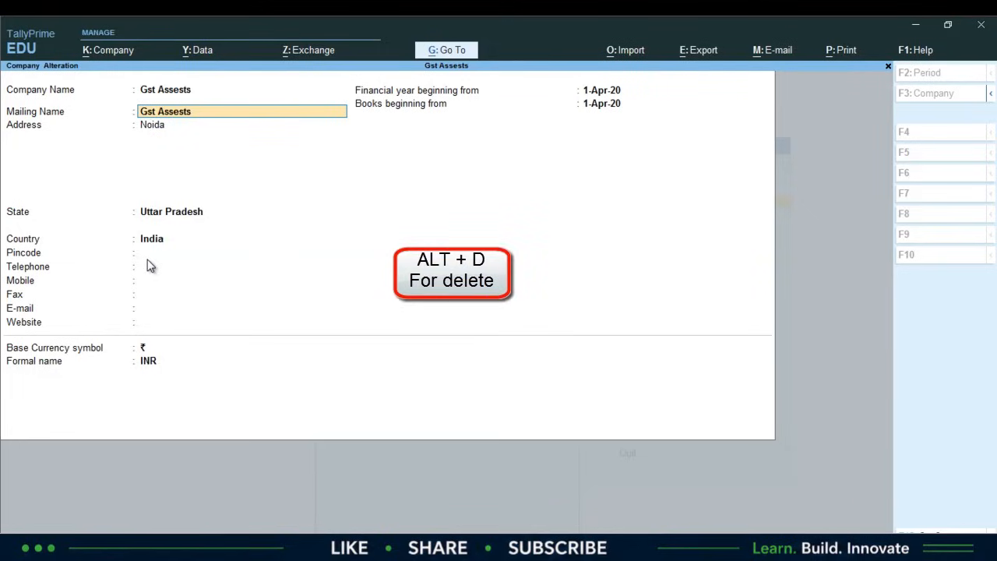
pyautogui.hotkey('alt', 'd')
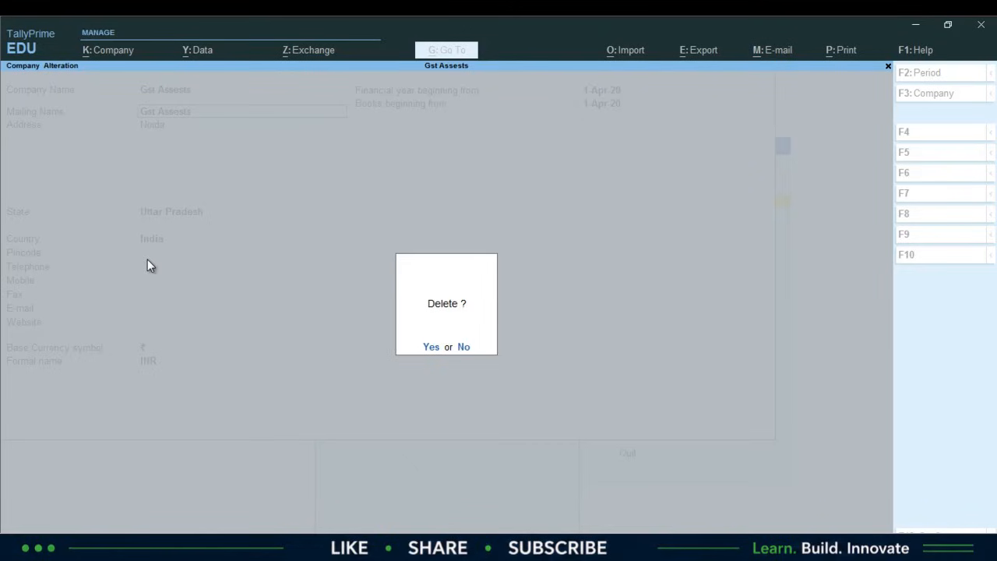
pyautogui.press('y')
pyautogui.press('y')
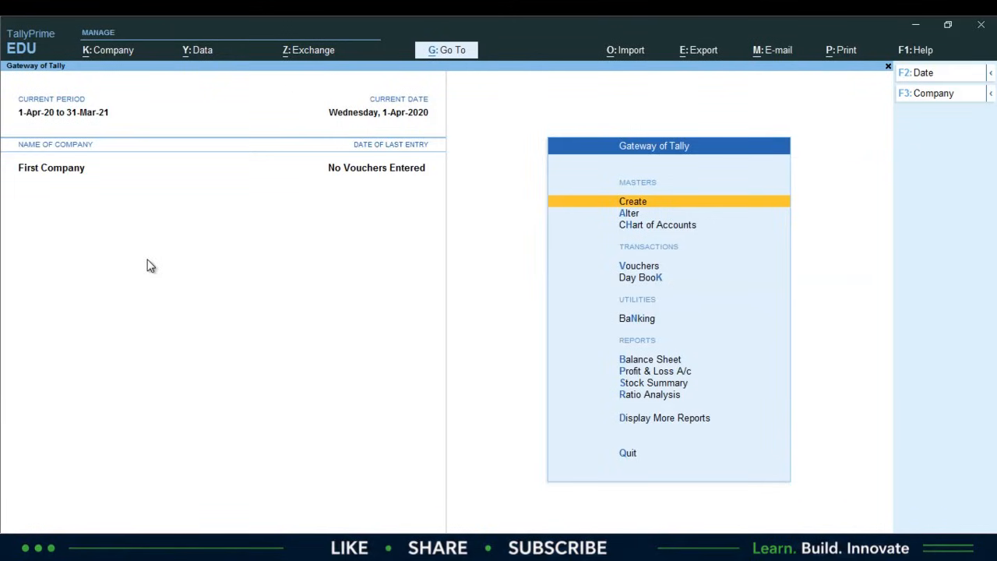